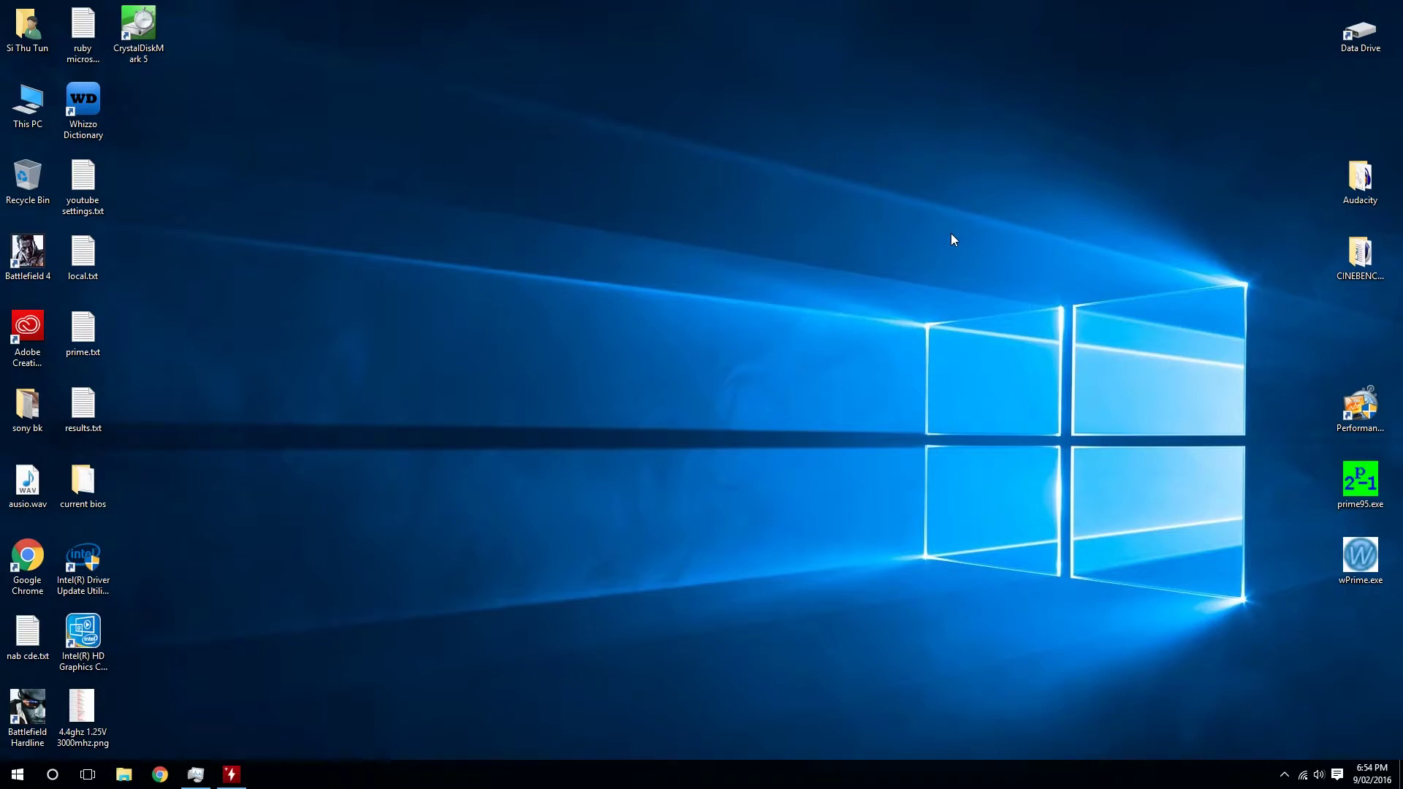
# Open CPUID HWMonitor, Task Manager's disk activity view and CrystalDiskMark side by side
pyautogui.click(234, 775)
pyautogui.click(197, 776)
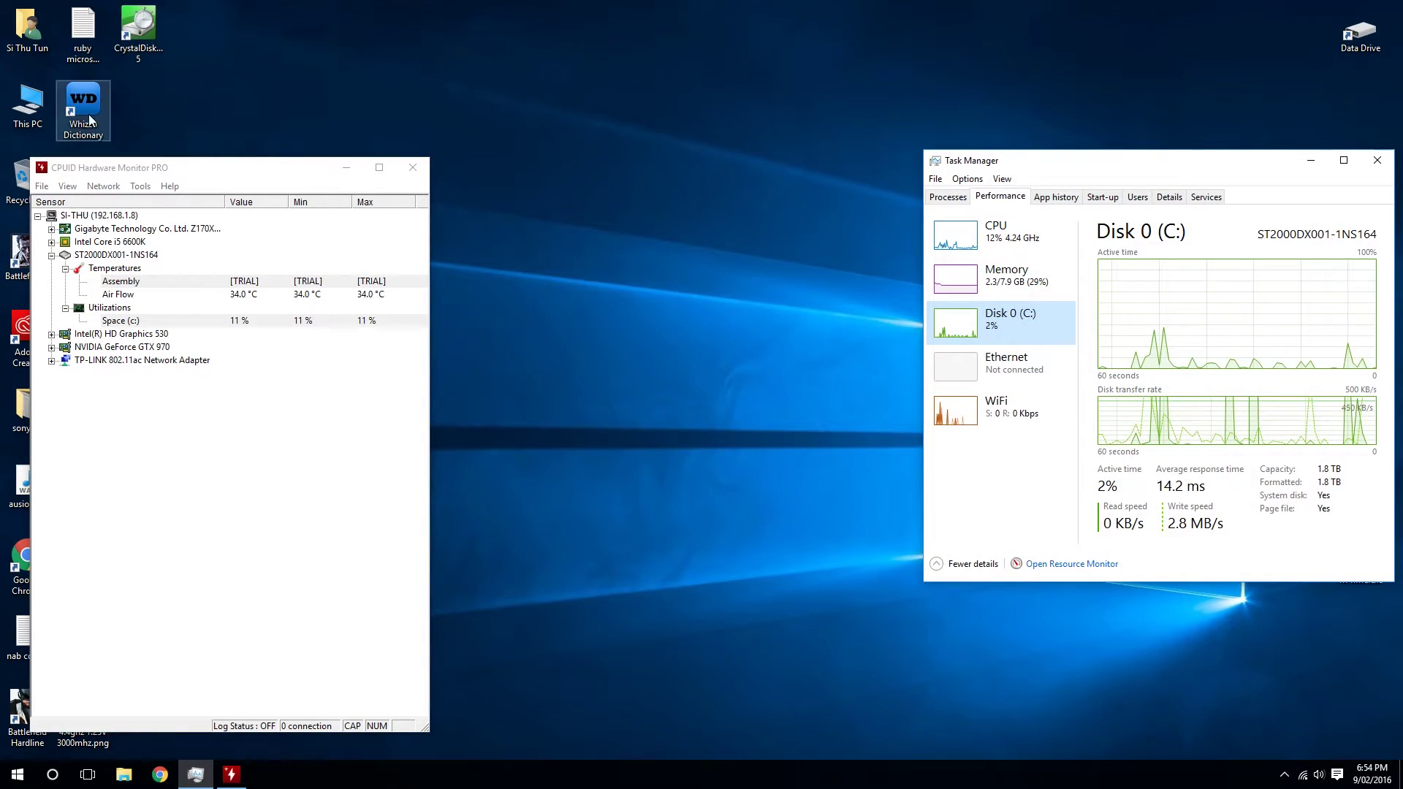
pyautogui.doubleClick(138, 33)
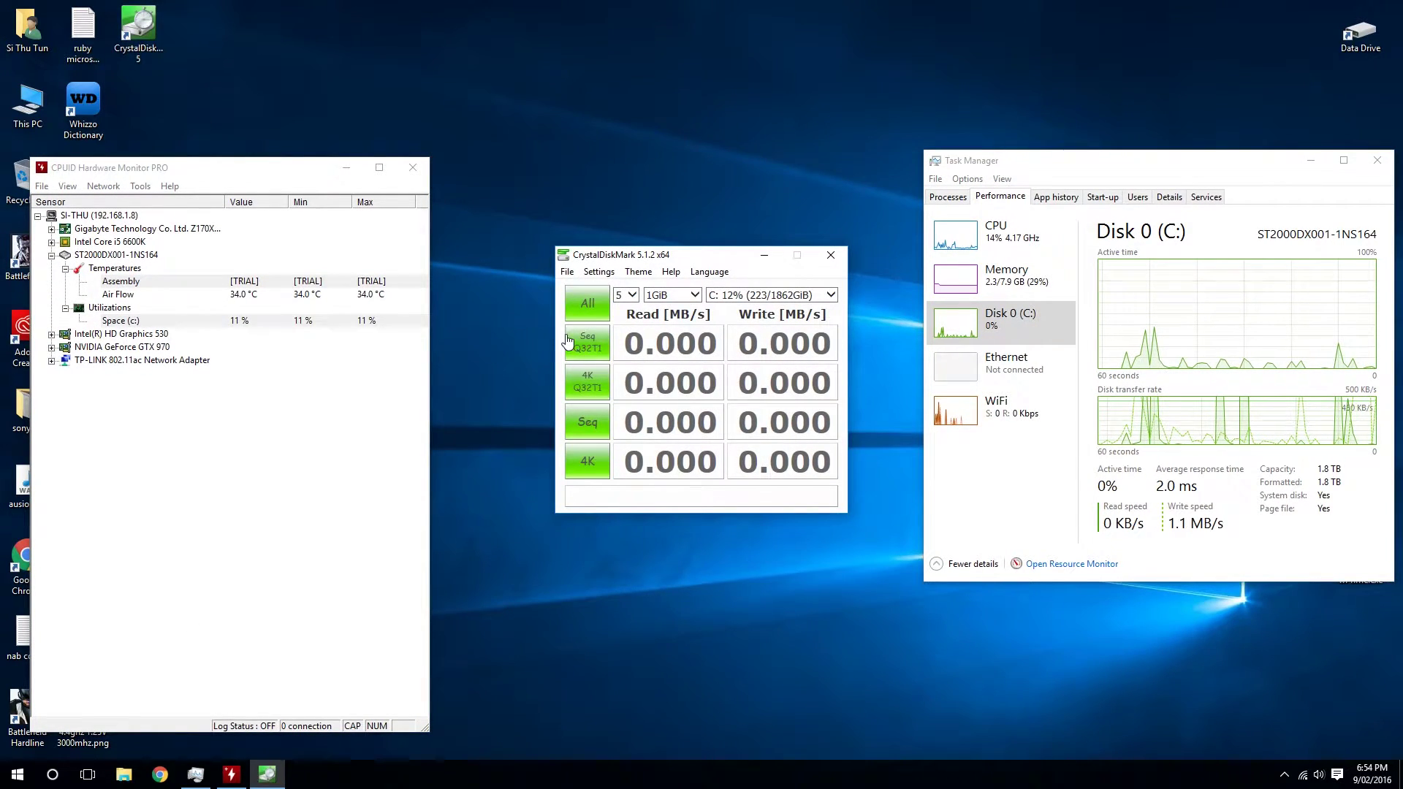
# Run all four CrystalDiskMark tests on drive C (5 passes, 1GiB)
pyautogui.click(590, 306)
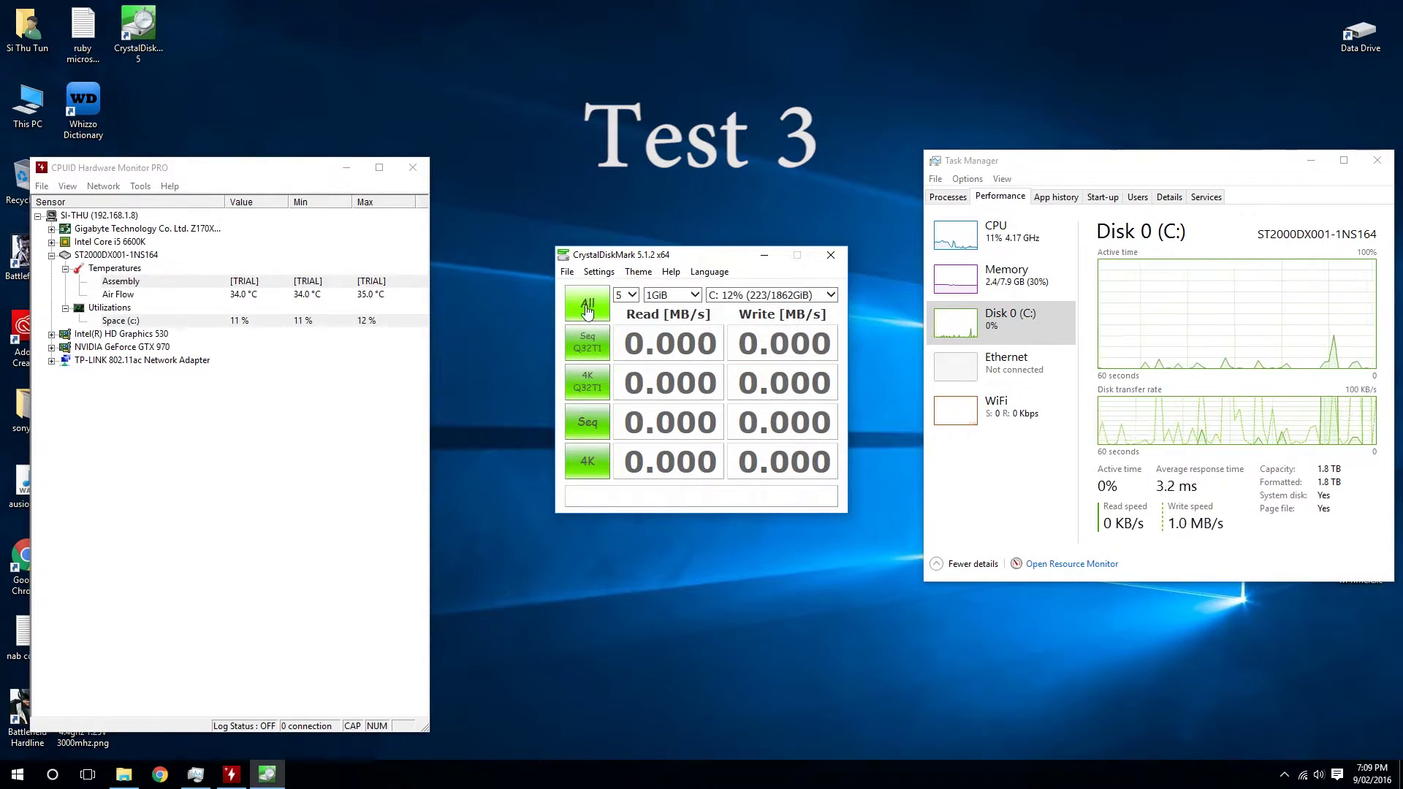
# Start another full All-tests benchmark pass on drive C
pyautogui.click(588, 309)
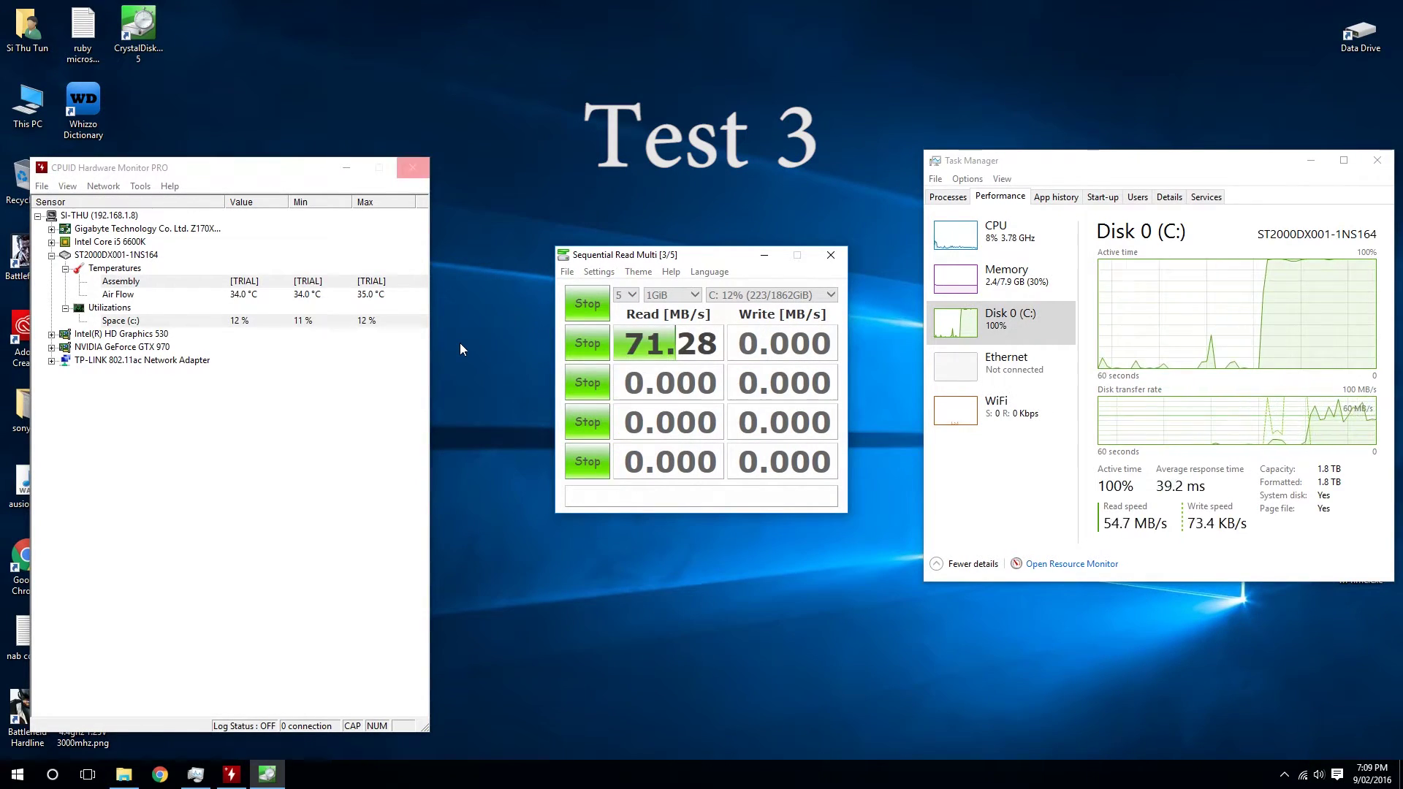